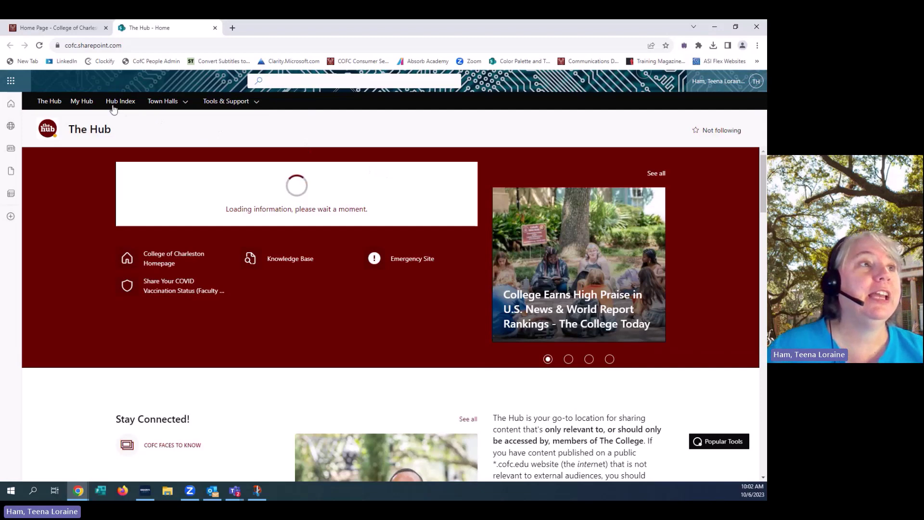
Open the Training site from the frequent sites on My Hub and start a new news post
left_click(81, 102)
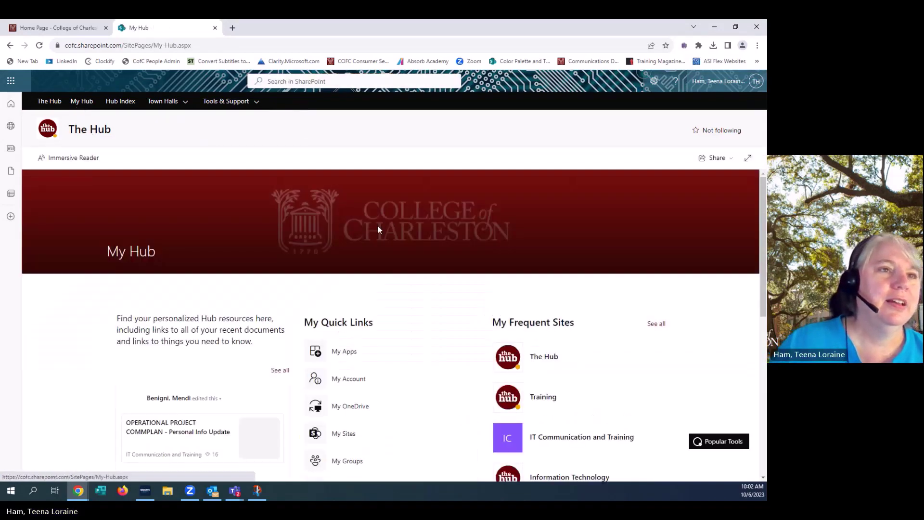
left_click(548, 398)
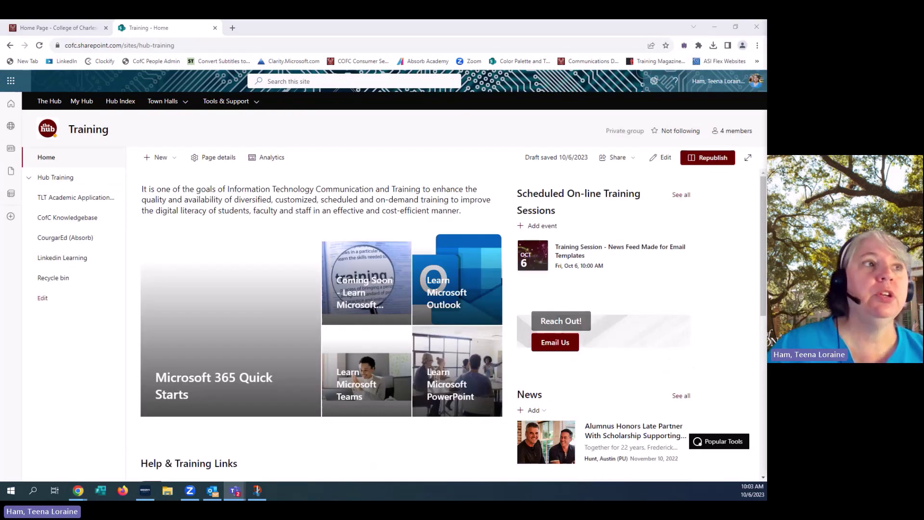
left_click(176, 160)
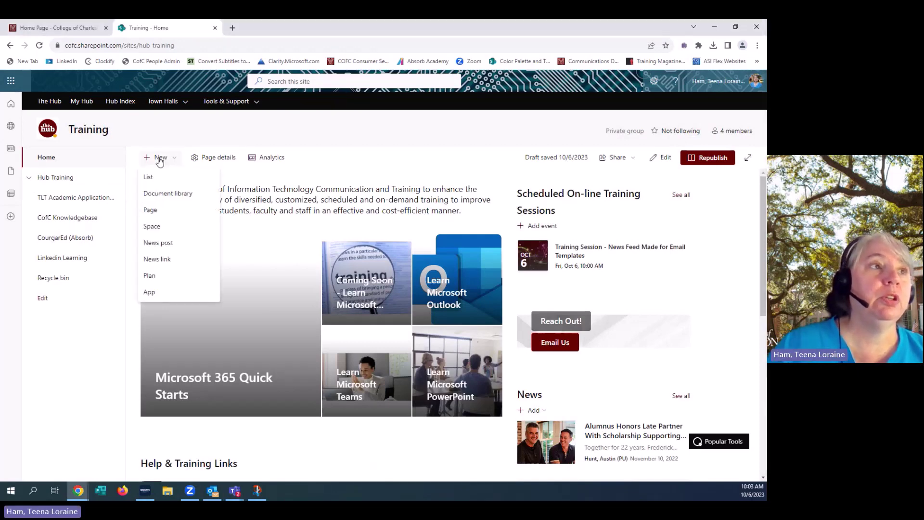
left_click(169, 244)
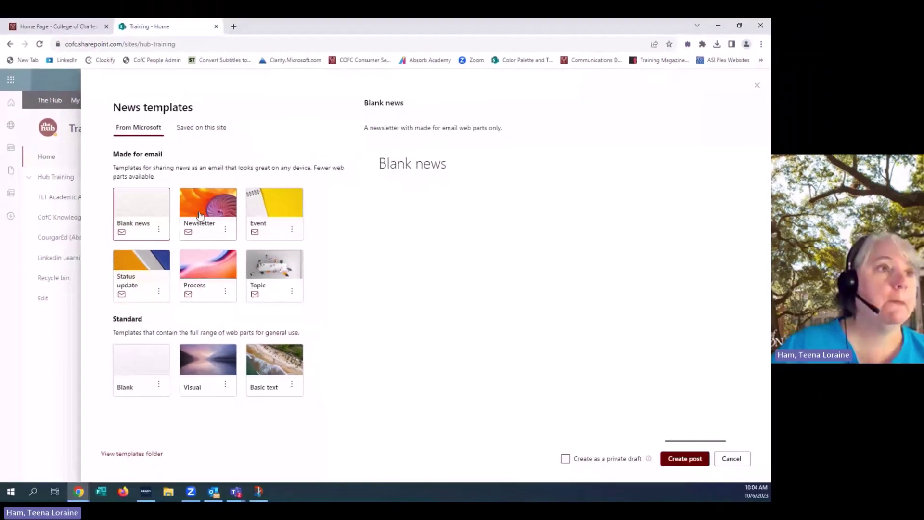
Preview the made-for-email Newsletter template and create a news post from it
left_click(389, 151)
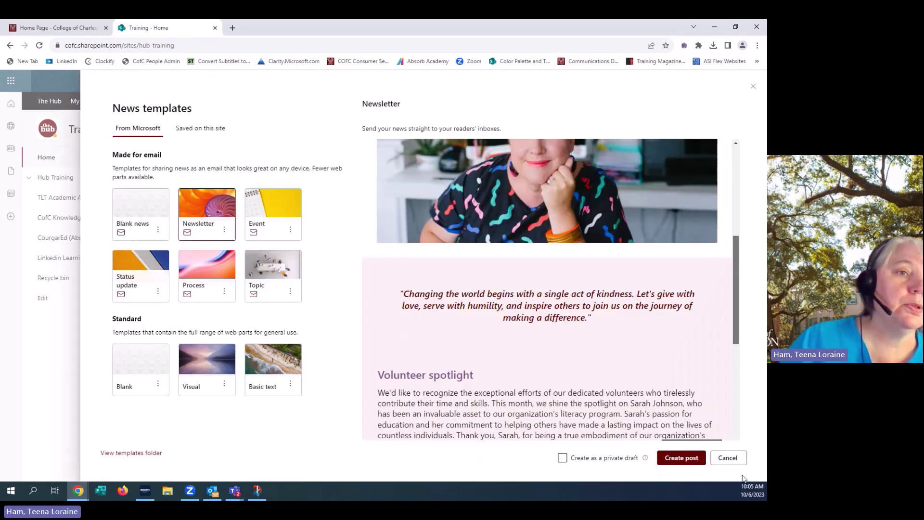
left_click(686, 458)
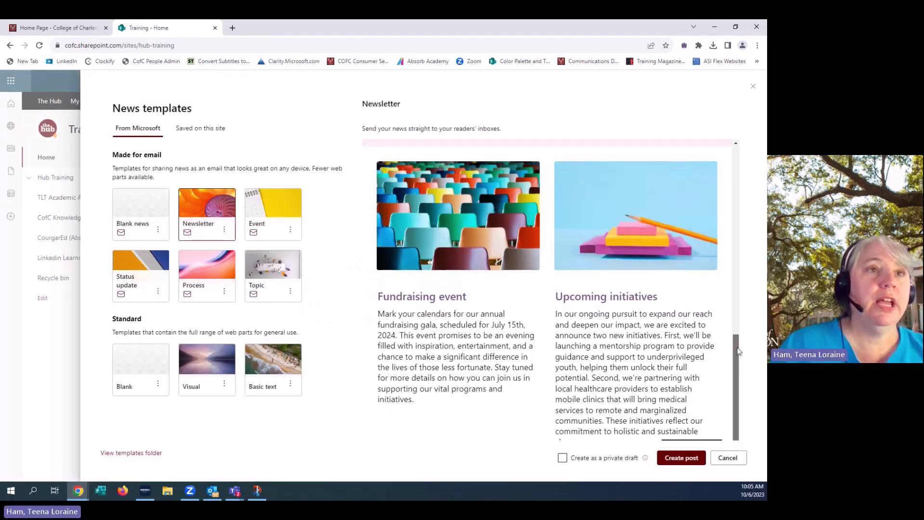
left_click_drag(738, 352, 744, 245)
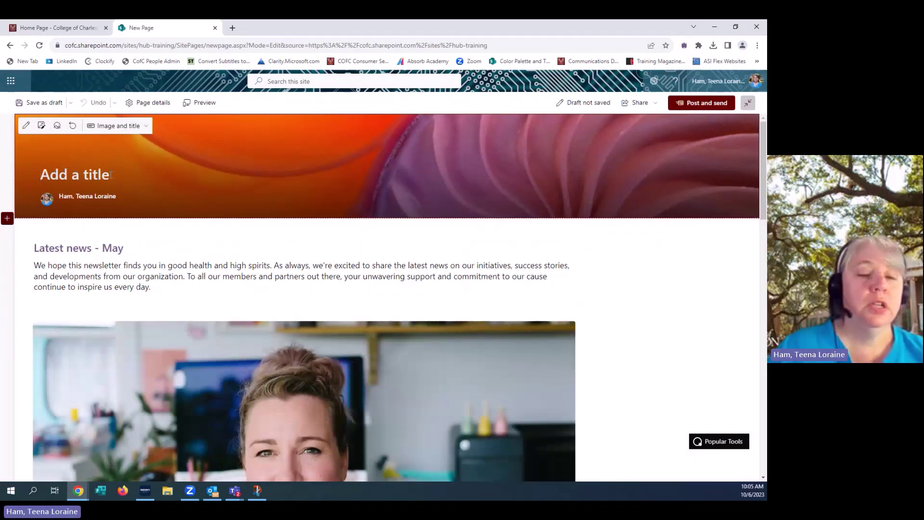
Title the post "Demo" and replace the "Latest news - May" heading with "new content"
type("D")
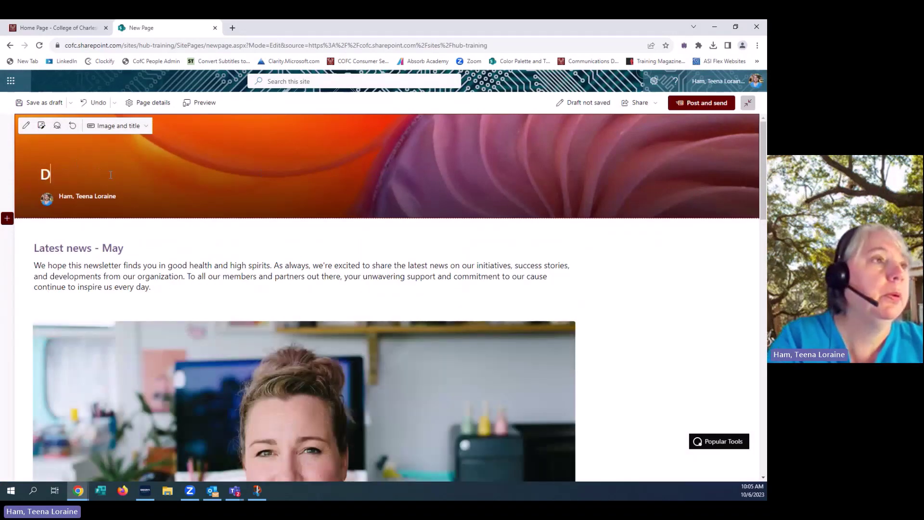
type("emo")
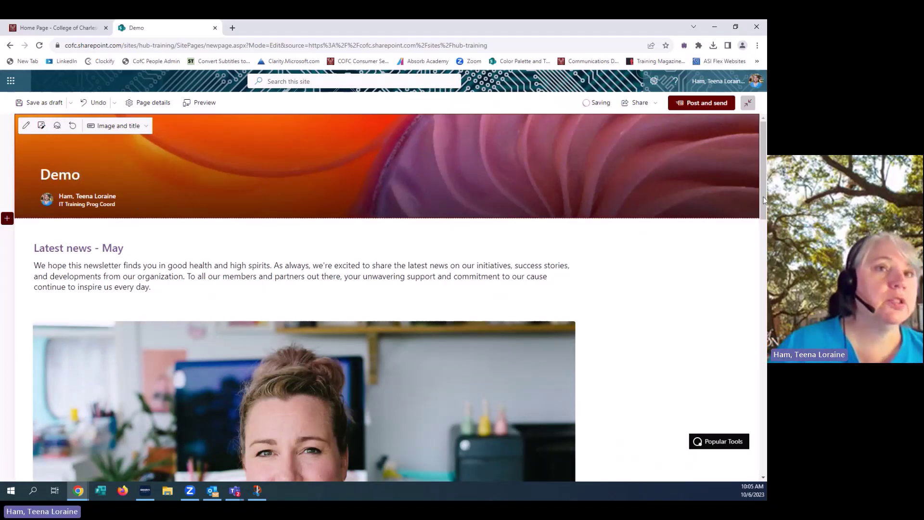
left_click_drag(763, 201, 763, 210)
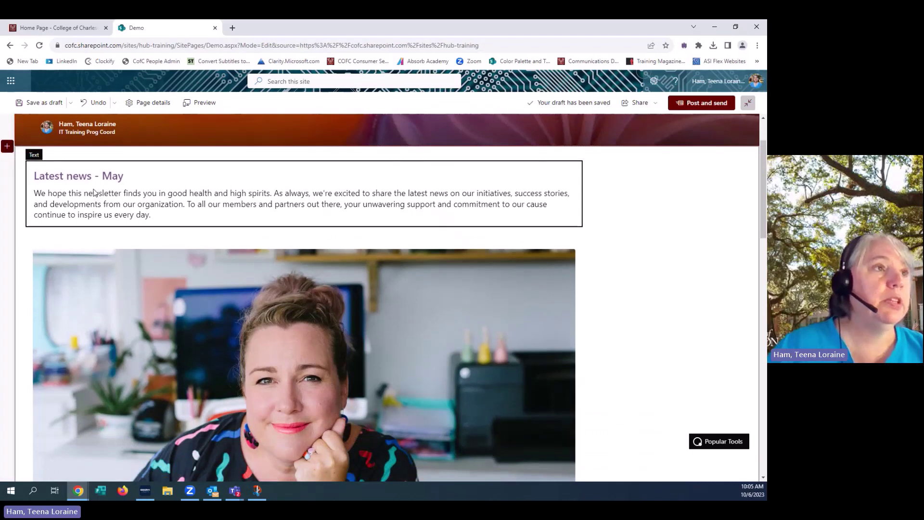
left_click(95, 193)
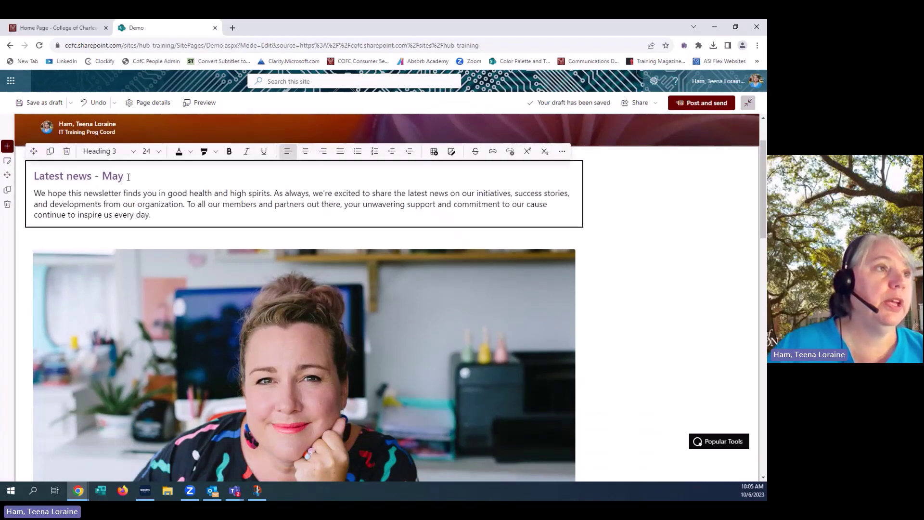
left_click_drag(126, 177, 49, 183)
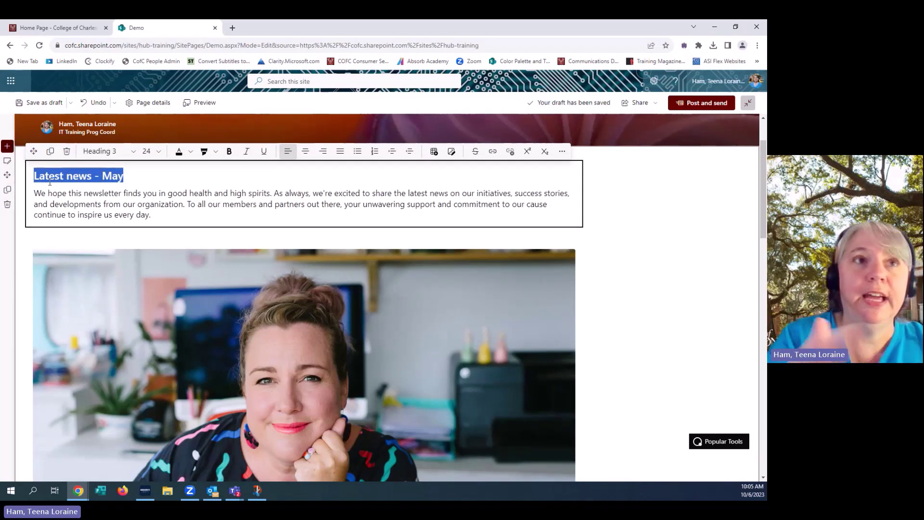
type("n")
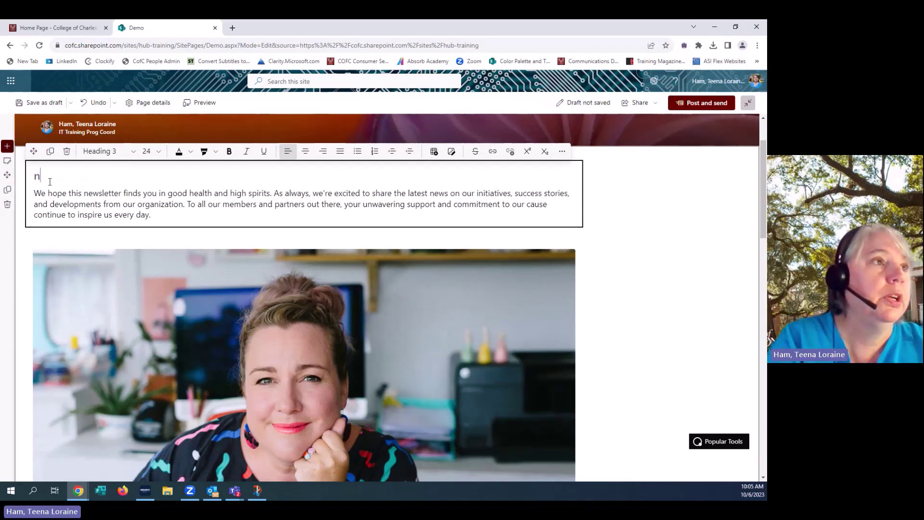
type("ew content")
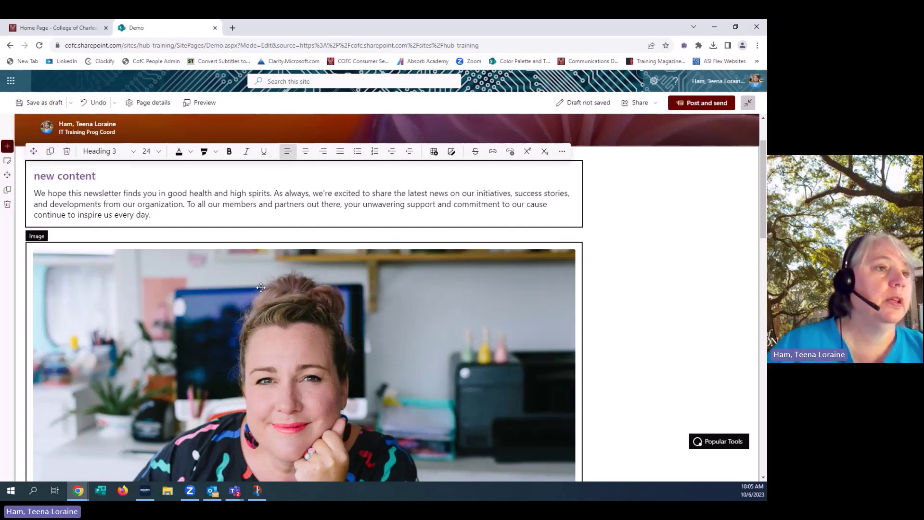
Replace the colourful chairs picture above "Fundraising event" with a virtual meeting image from the recent images
scroll(324, 357, "down", 5)
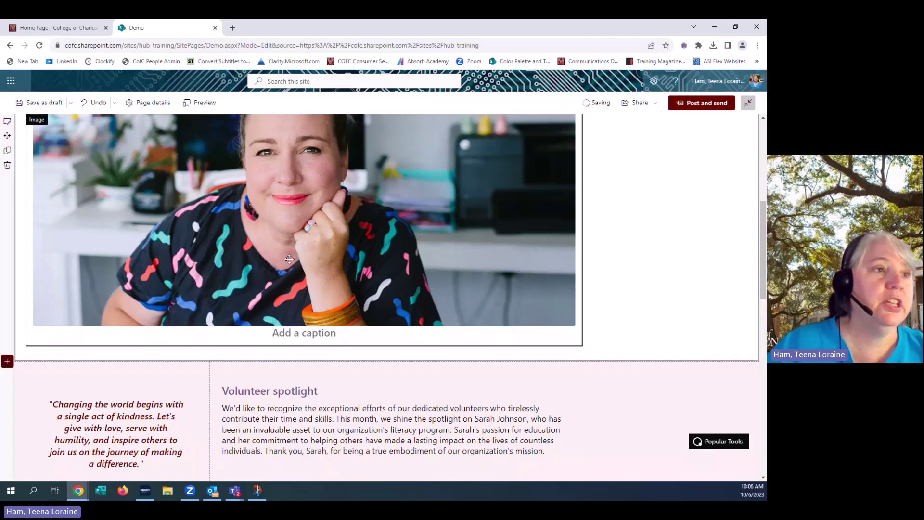
scroll(290, 259, "down", 10)
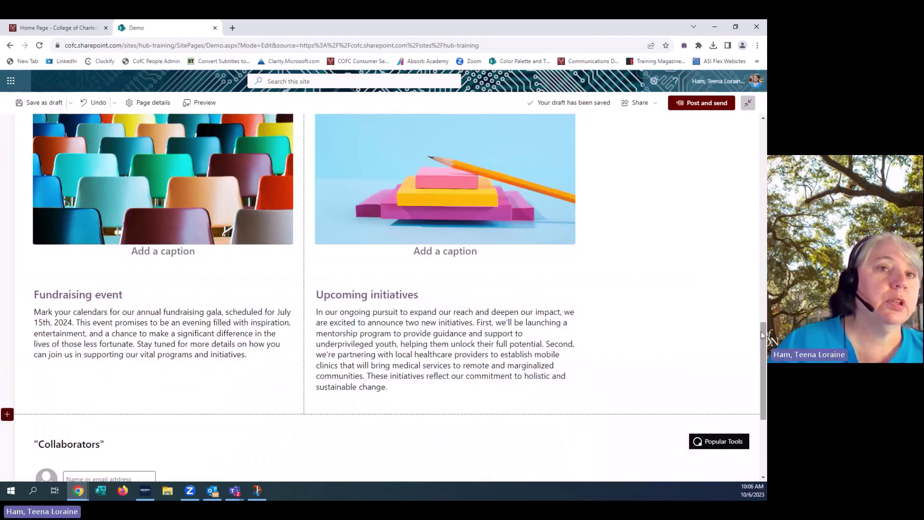
scroll(764, 336, "up", 3)
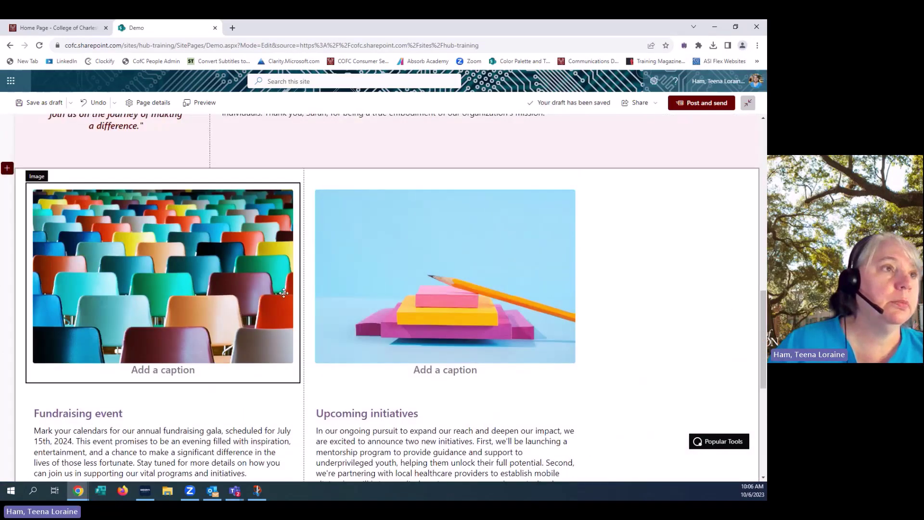
left_click(169, 285)
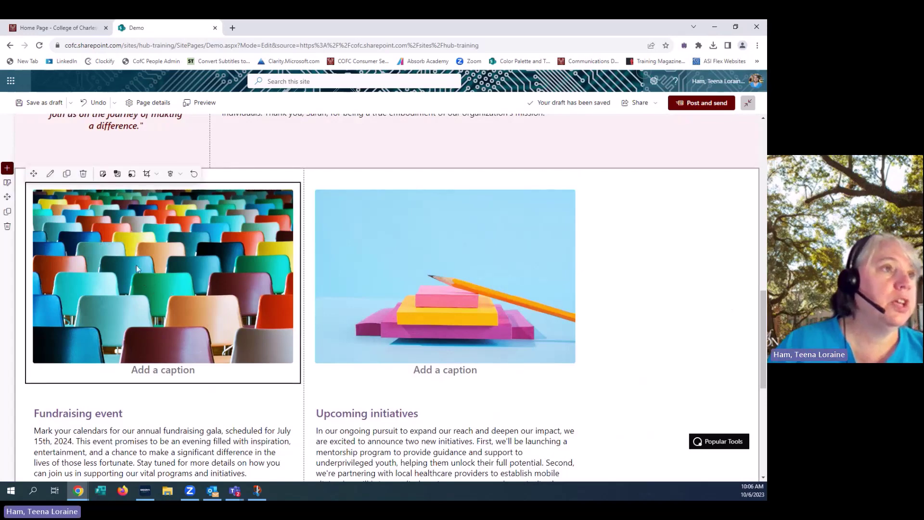
left_click(50, 175)
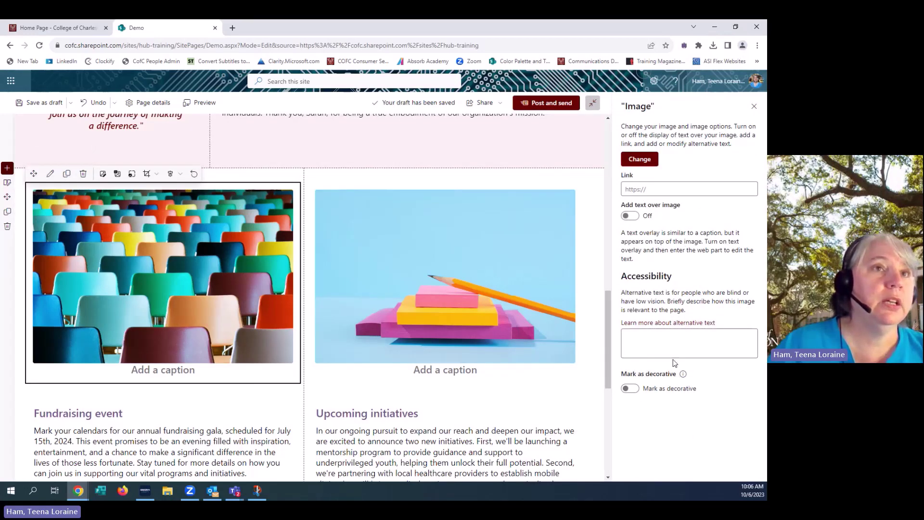
left_click(643, 160)
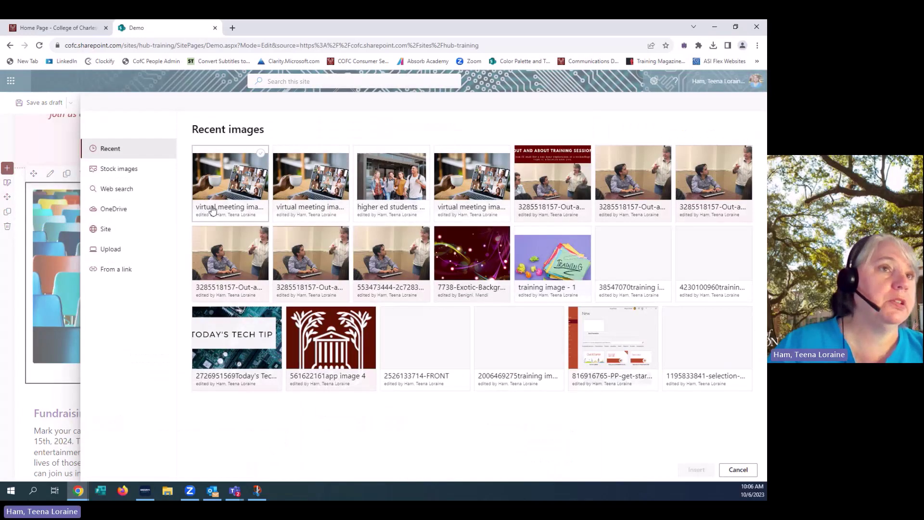
left_click(478, 189)
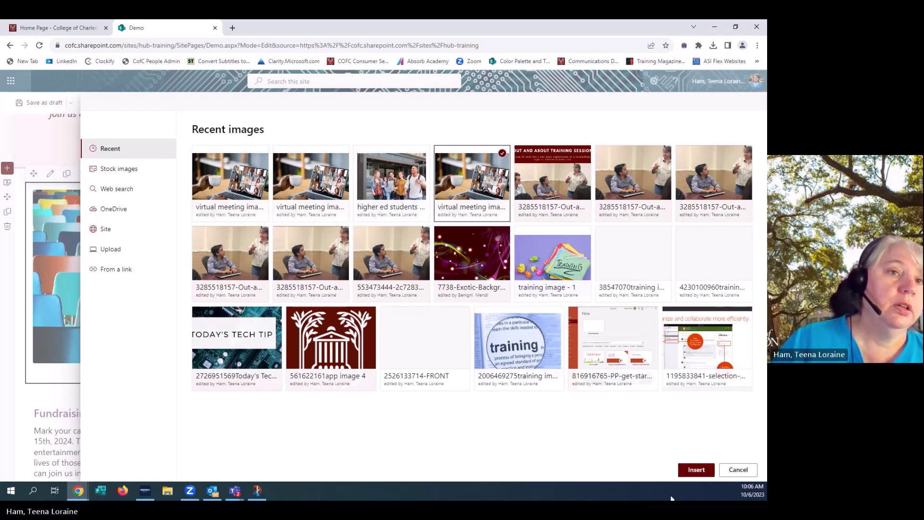
left_click(691, 473)
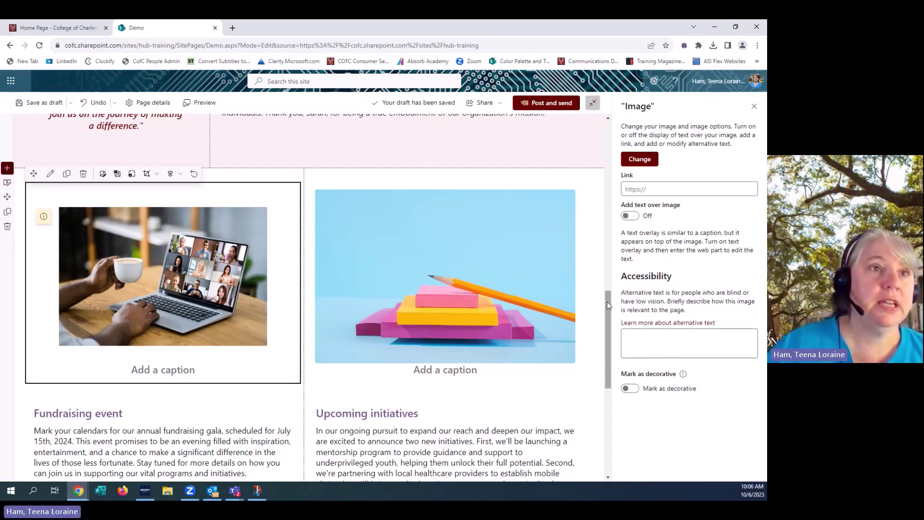
Close the image settings, then post the Demo news and bring up its send form
left_click_drag(607, 301, 612, 410)
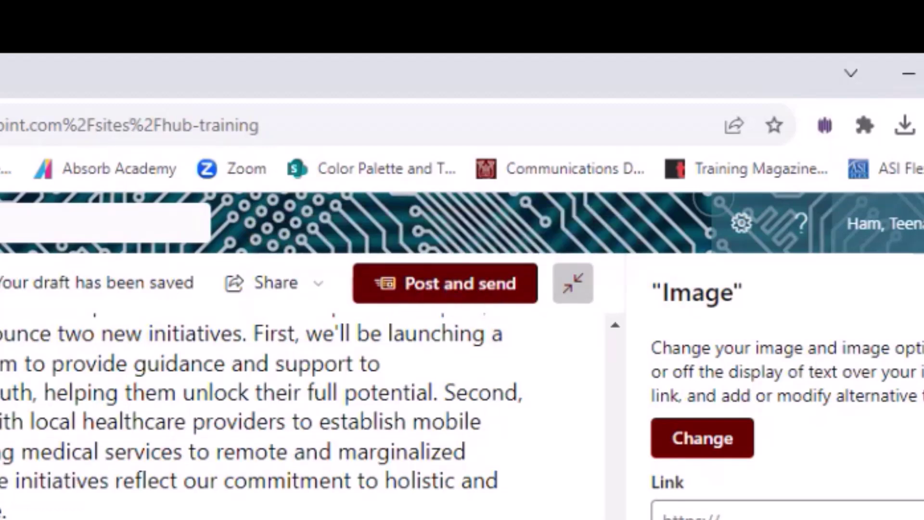
left_click(572, 283)
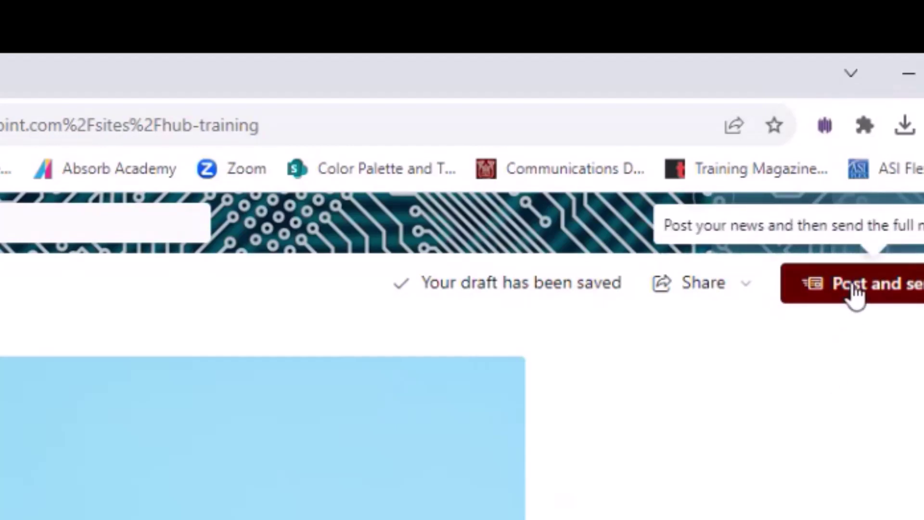
left_click(888, 288)
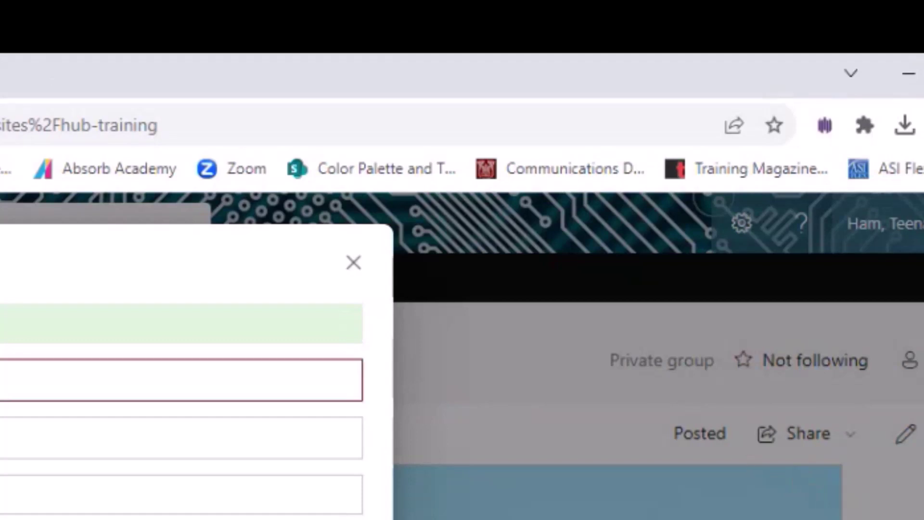
Examine the entry fields of the form for sending the post by email, and close it without sending
left_click(9, 380)
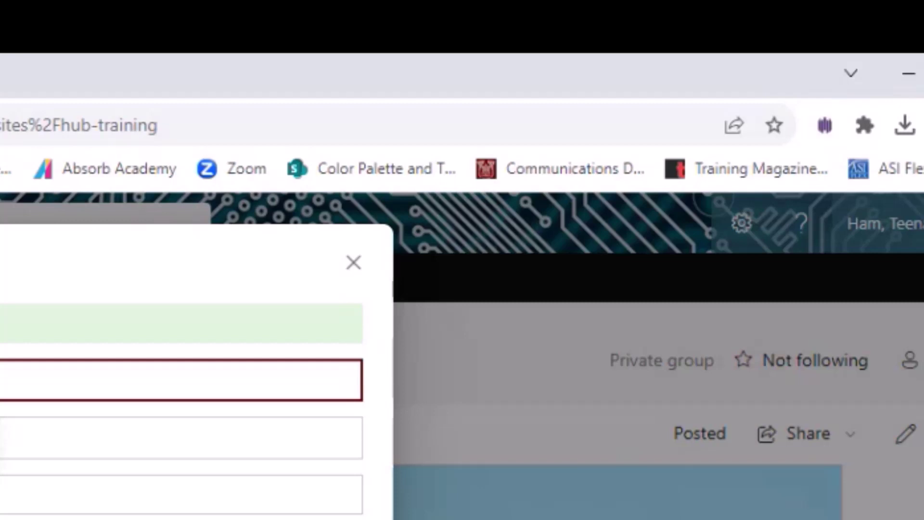
left_click(2, 438)
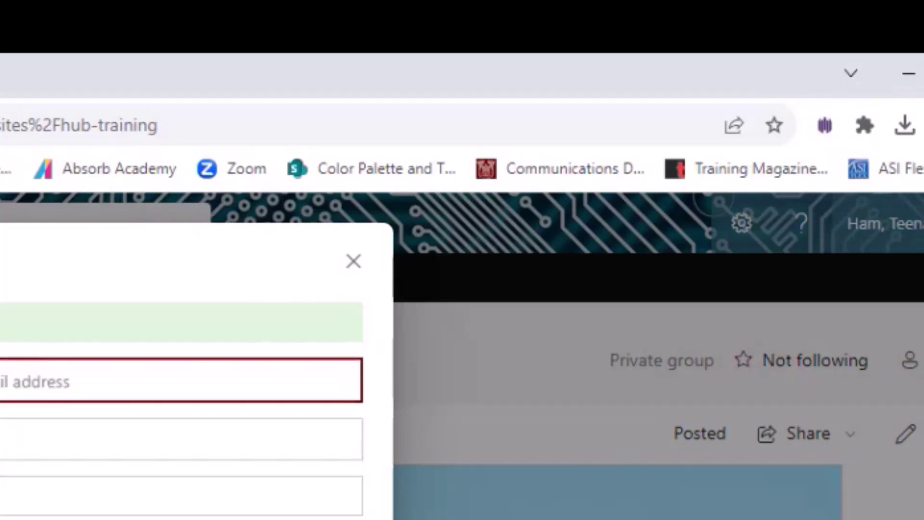
left_click(2, 496)
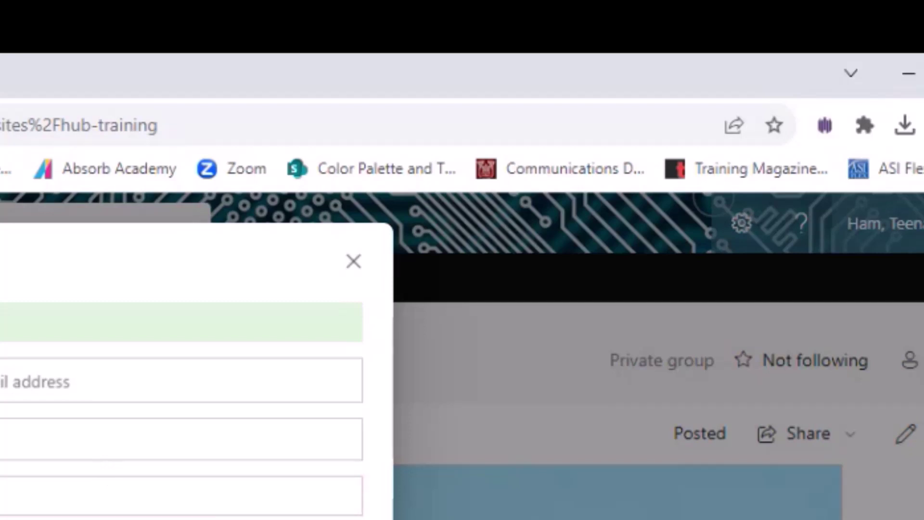
left_click(354, 261)
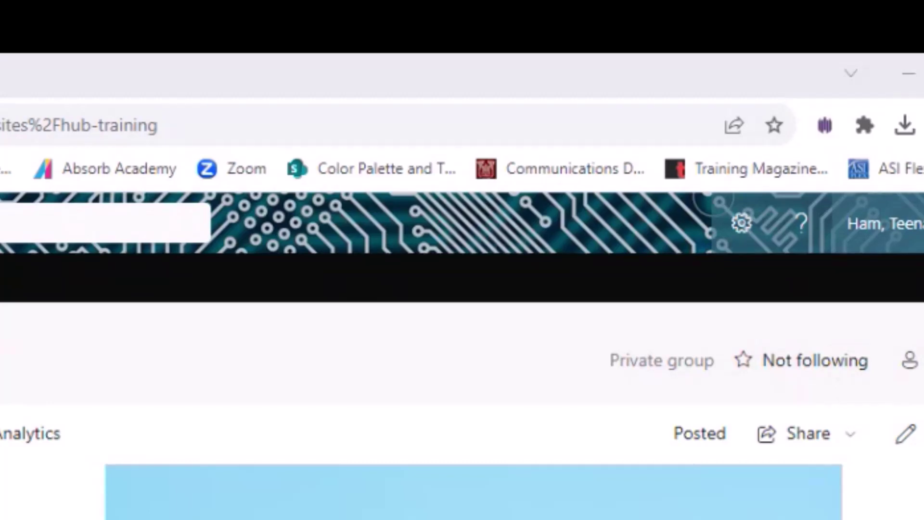
Switch to Microsoft Teams and show the October 2 post in the Ambassadors team's channel
key("alt+Tab")
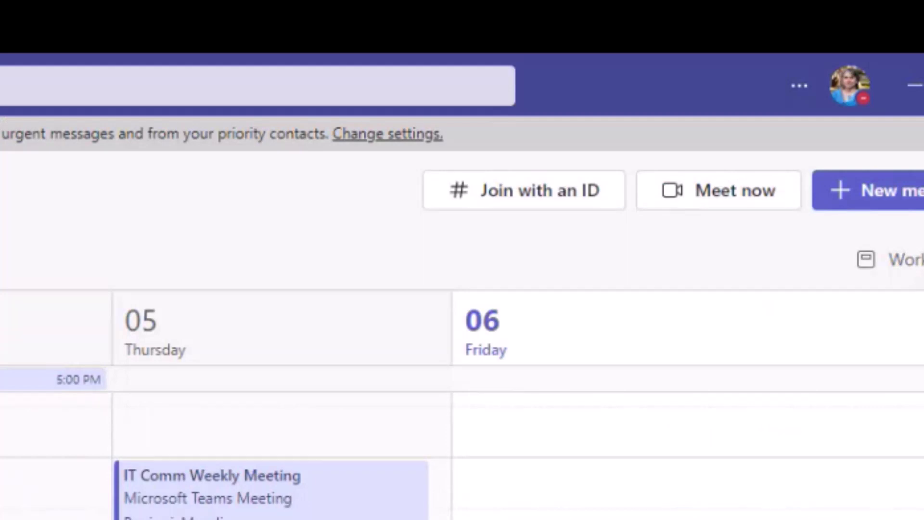
key("ctrl+3")
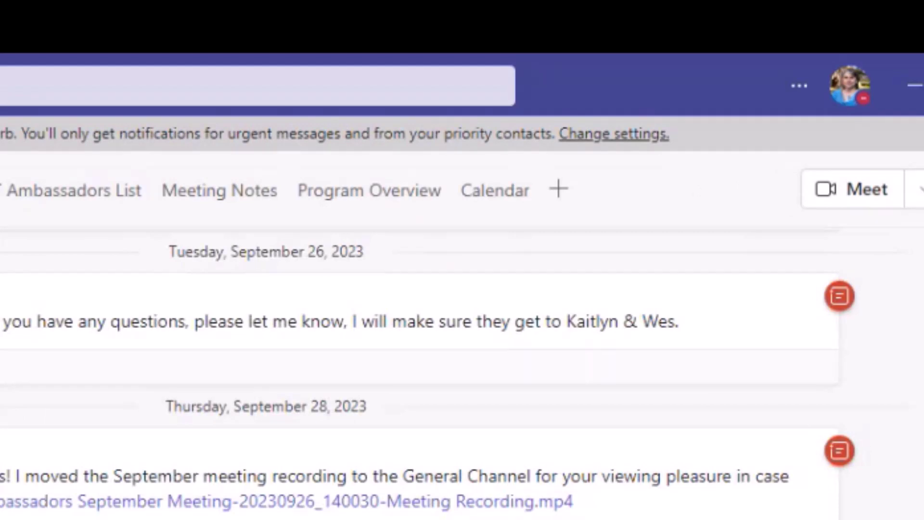
scroll(419, 365, "down", 3)
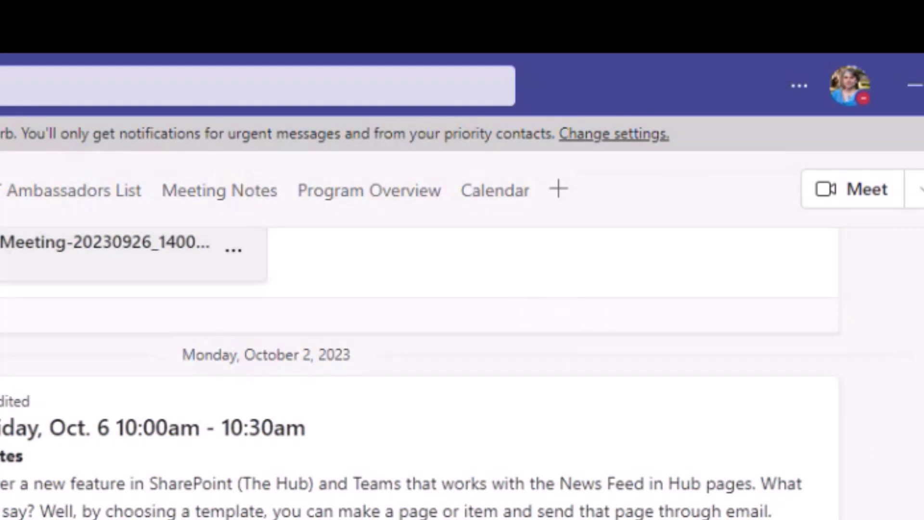
Open the channel's site in SharePoint and move the new browser window aside
left_click(923, 189)
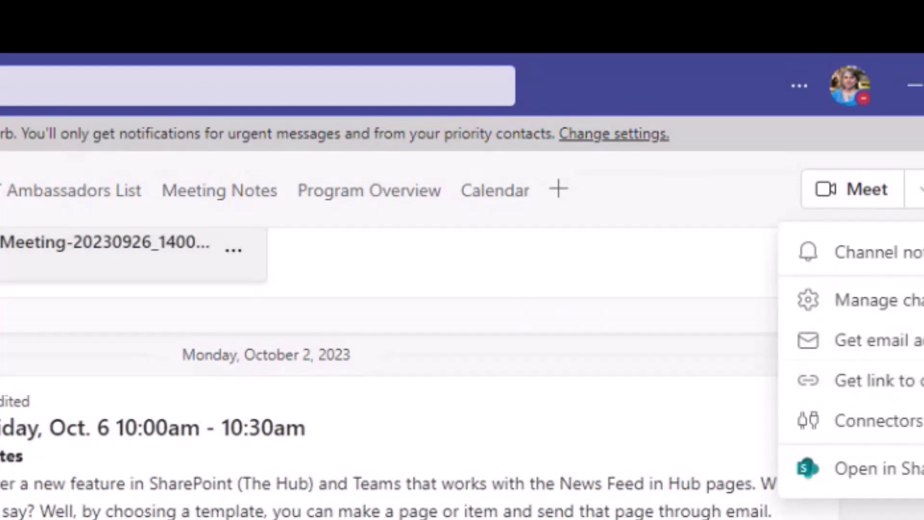
left_click(919, 483)
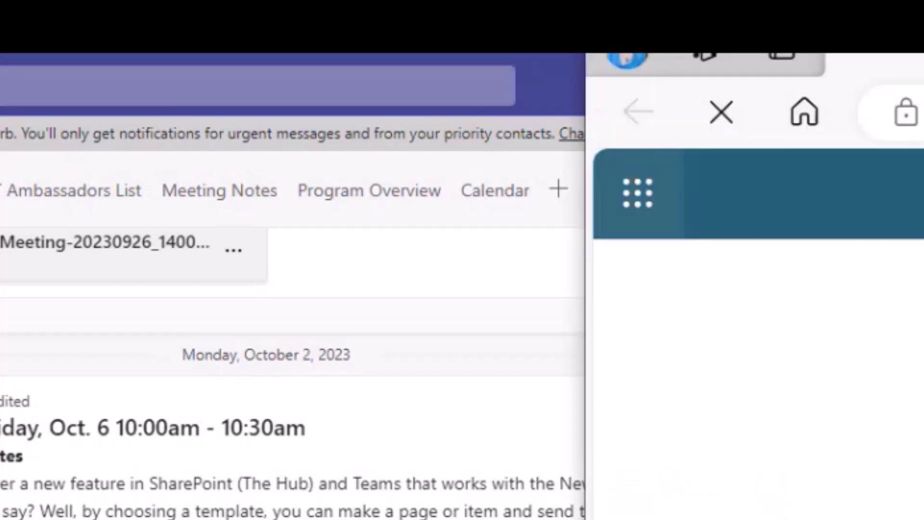
left_click_drag(919, 62, 1, 462)
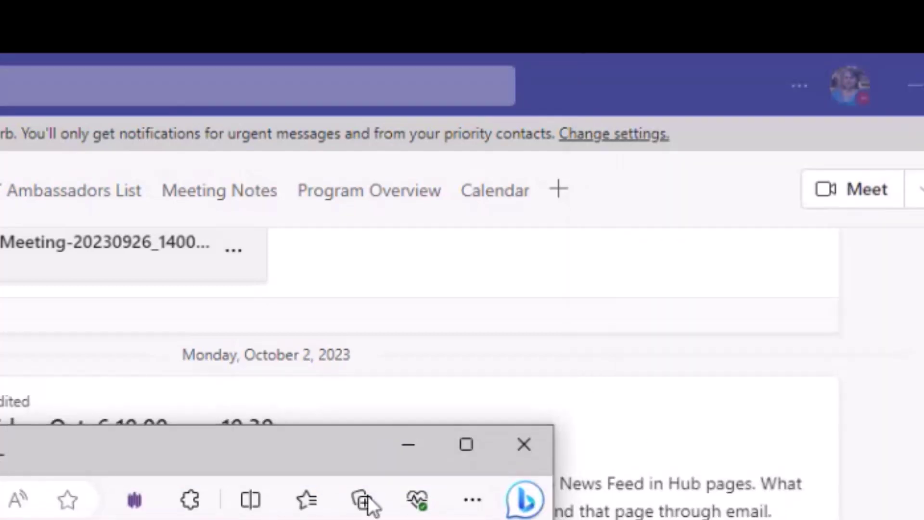
Maximize the browser window and go to the home page of the IT Ambassadors site
left_click(469, 453)
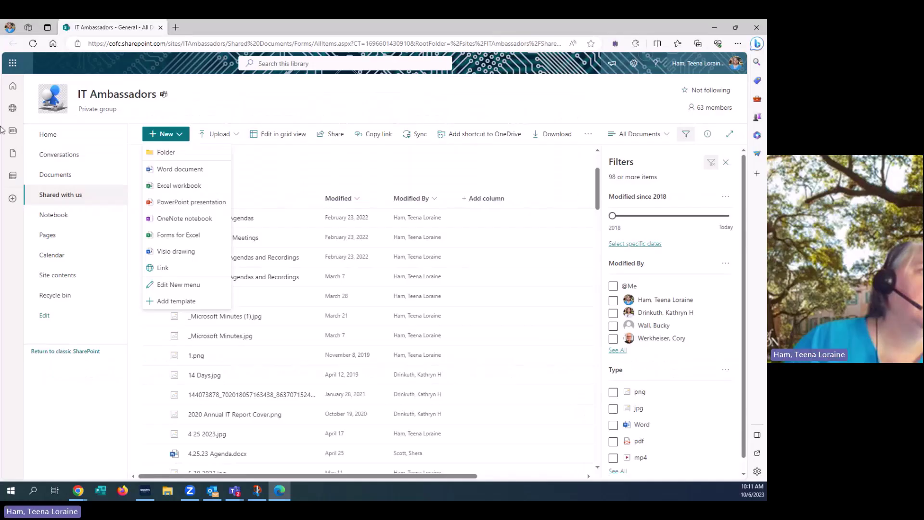
left_click(46, 138)
left_click(46, 138)
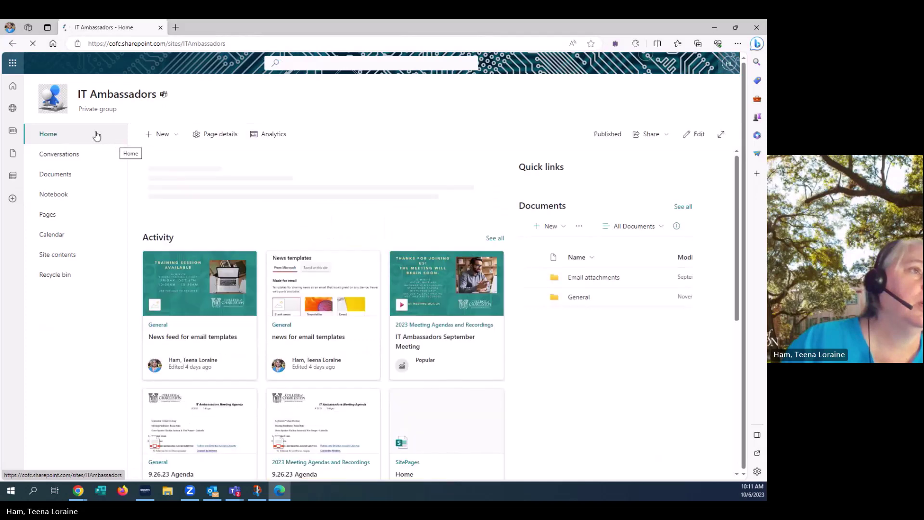
Create a news post on the IT Ambassadors site from the made-for-email Blank news template
left_click(178, 138)
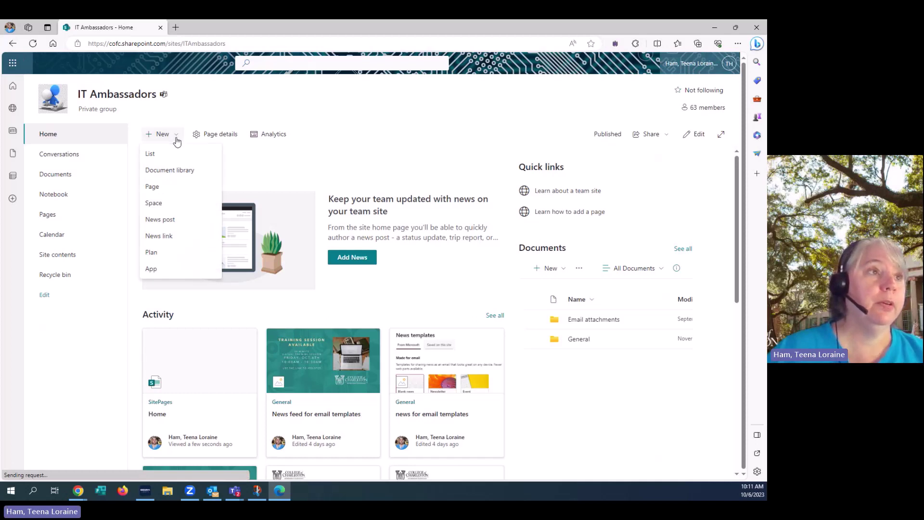
left_click(167, 221)
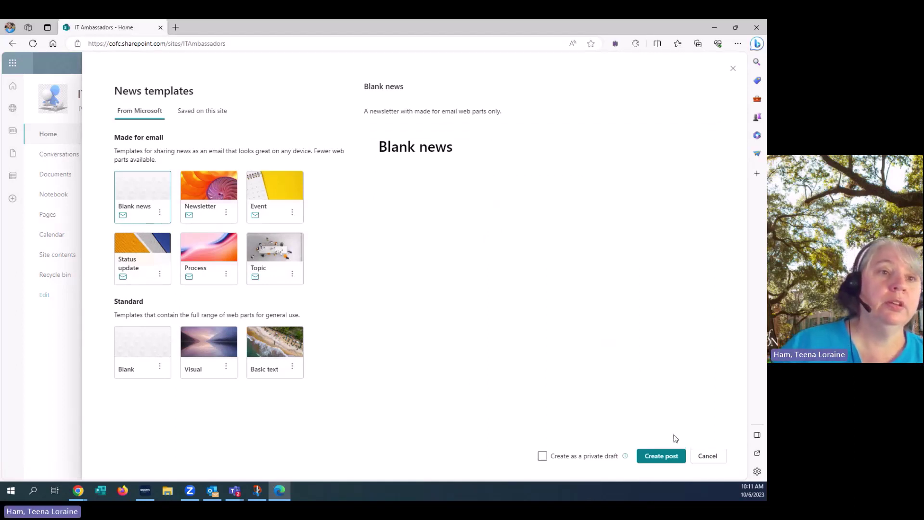
left_click(657, 457)
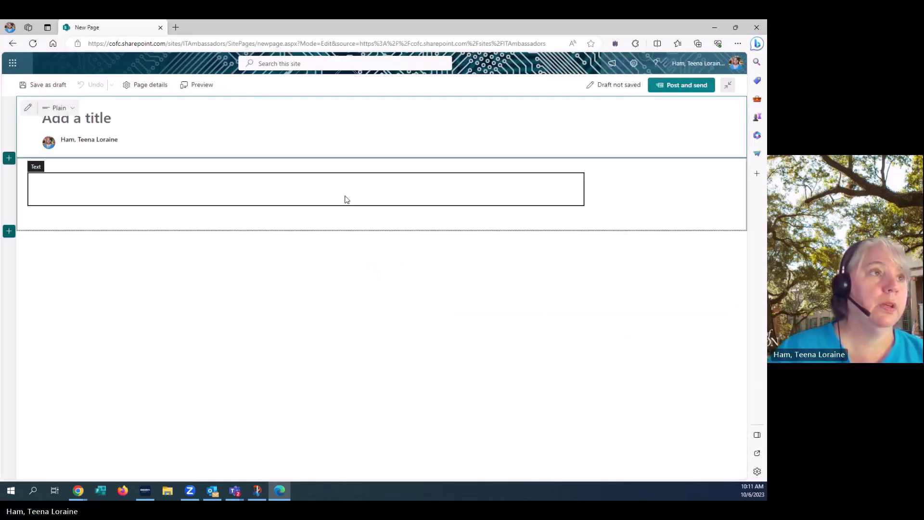
Enter "This is a great new feature." as the body text of the news post
left_click(271, 184)
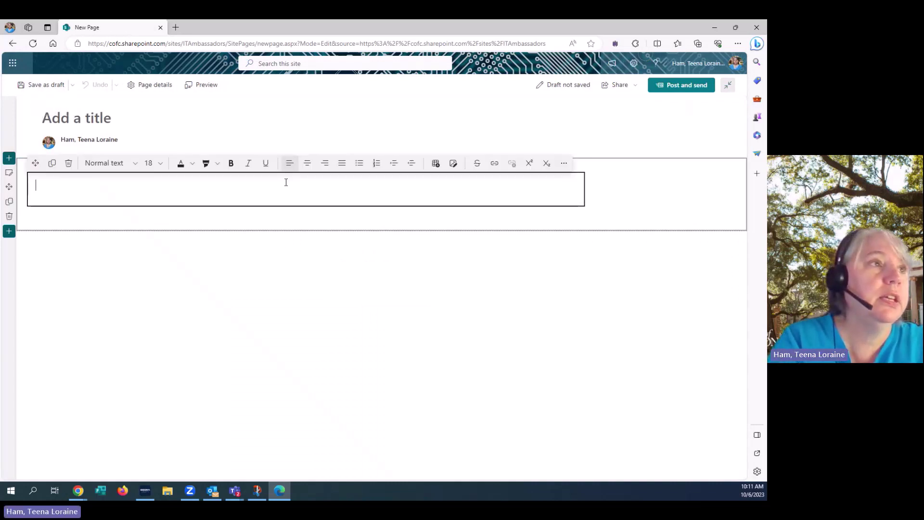
type("This is a gr")
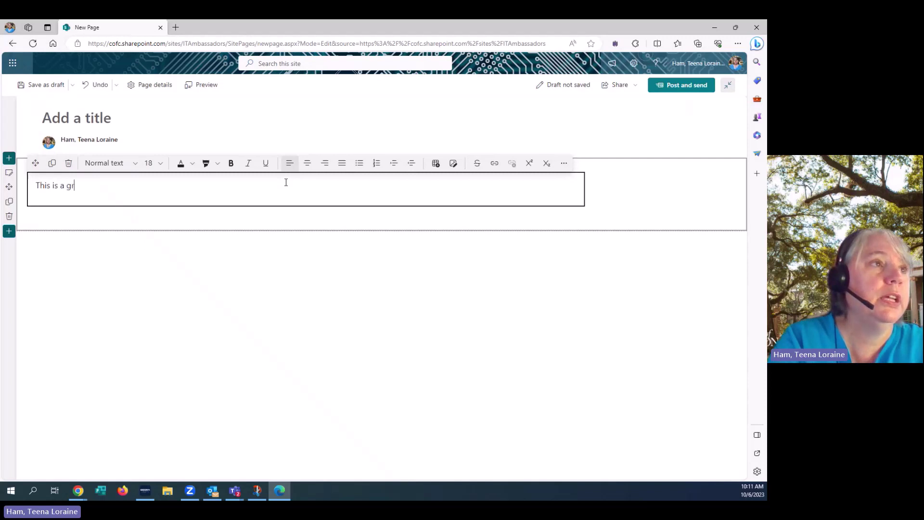
type("eat ne")
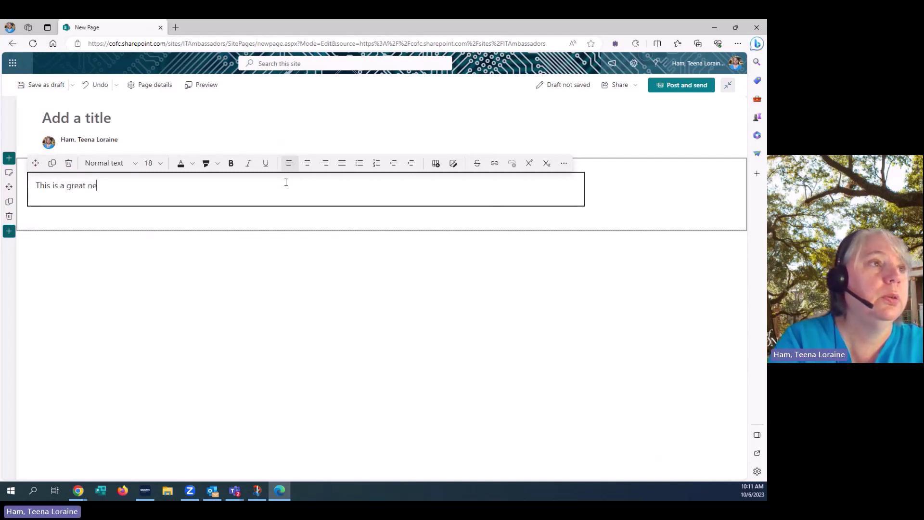
type("w featur")
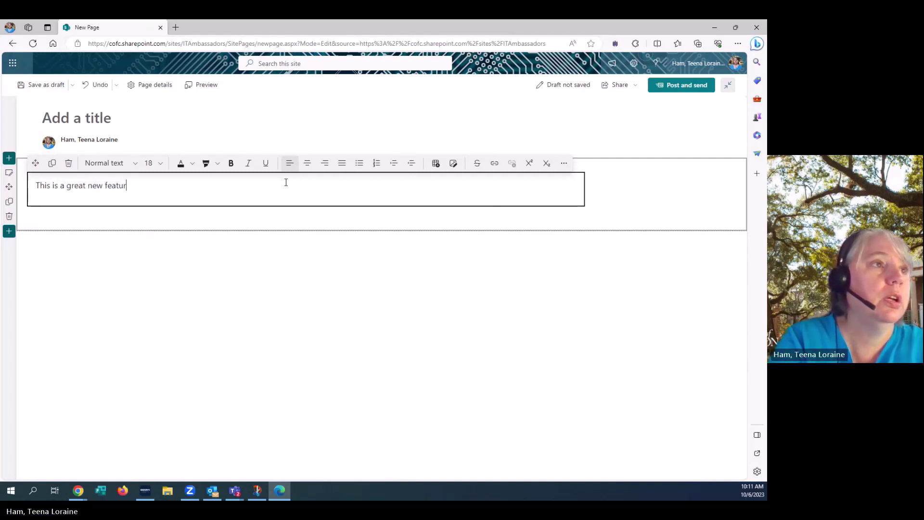
type("e.")
Title the news post "demo in Teams"
left_click(113, 116)
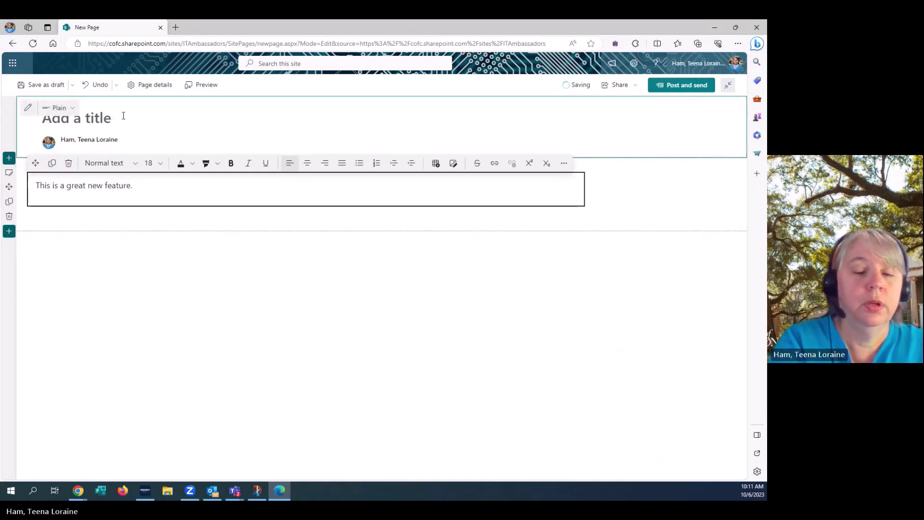
type("demo ")
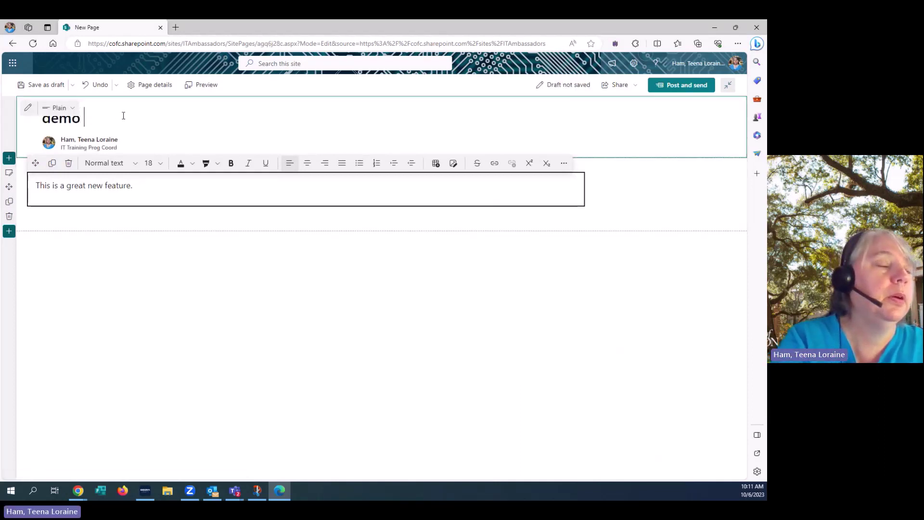
type("in Teams")
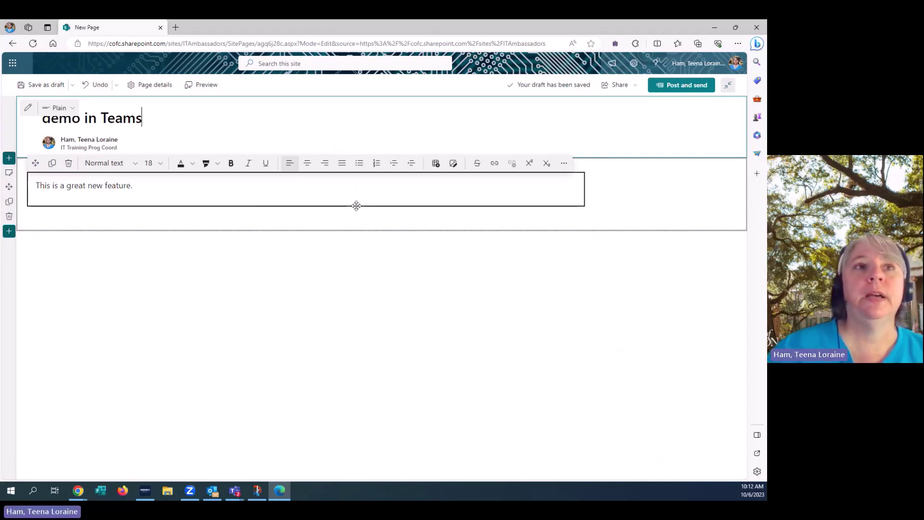
Post the news and send it as an email, entering the recipient's name, and dismiss the sent notice
left_click(688, 88)
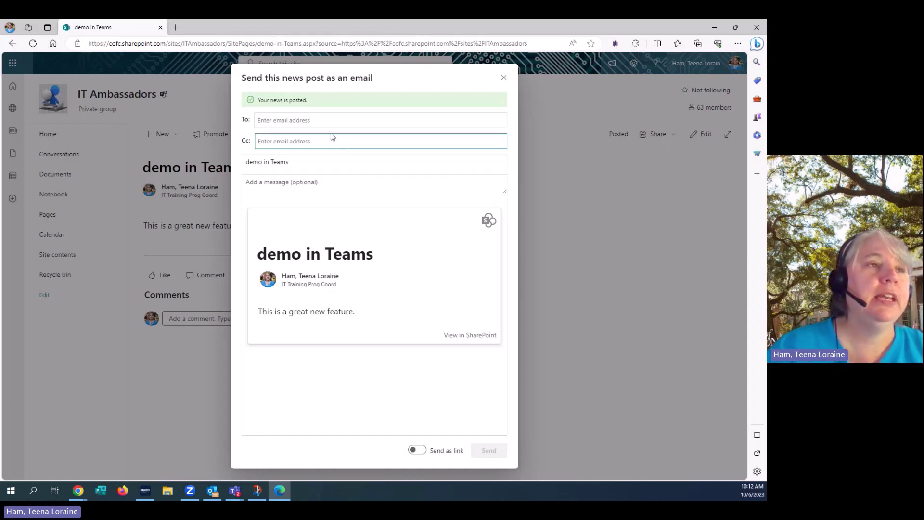
left_click(337, 120)
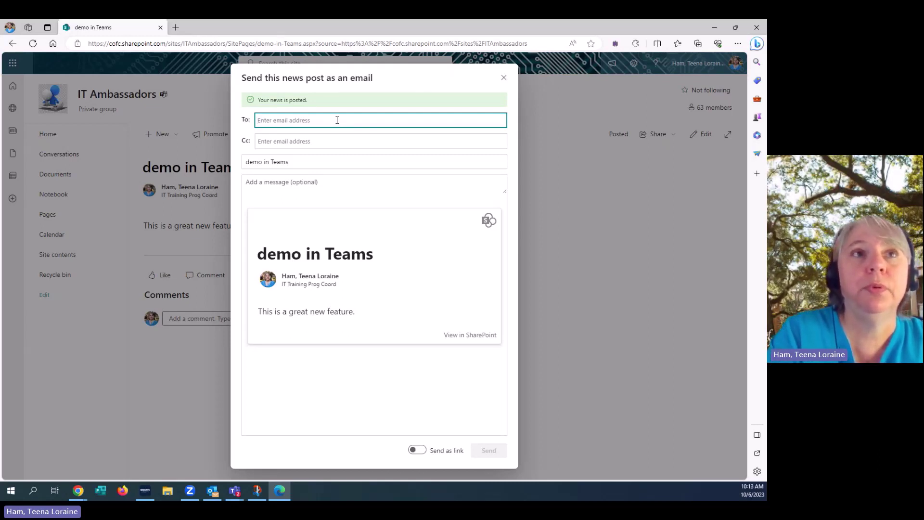
type("teena")
left_click(317, 142)
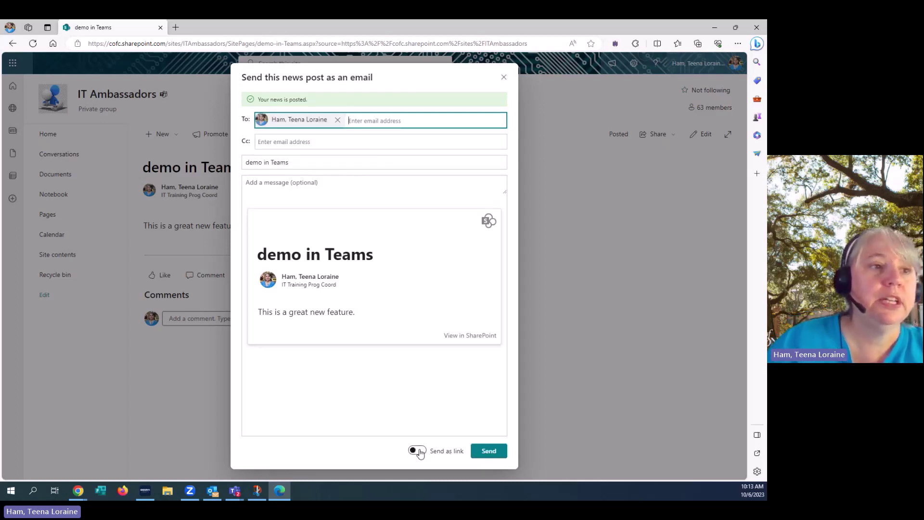
left_click(489, 451)
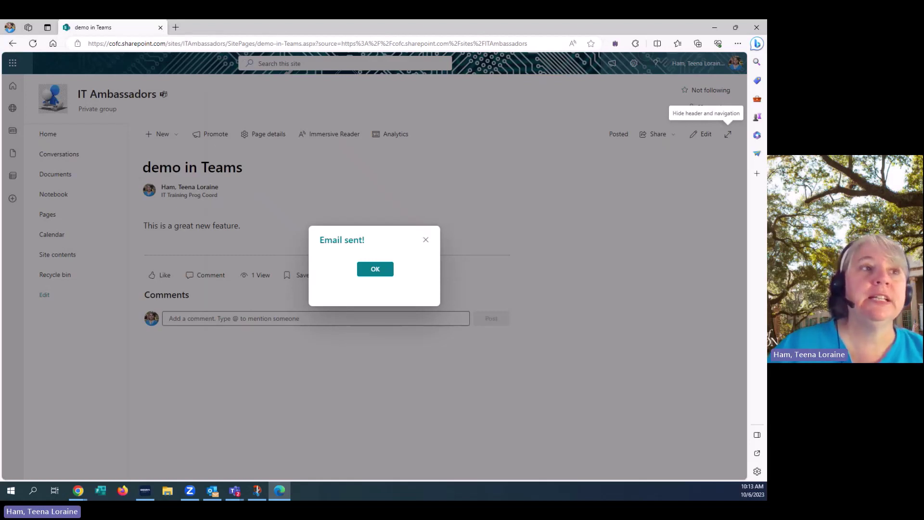
left_click(376, 269)
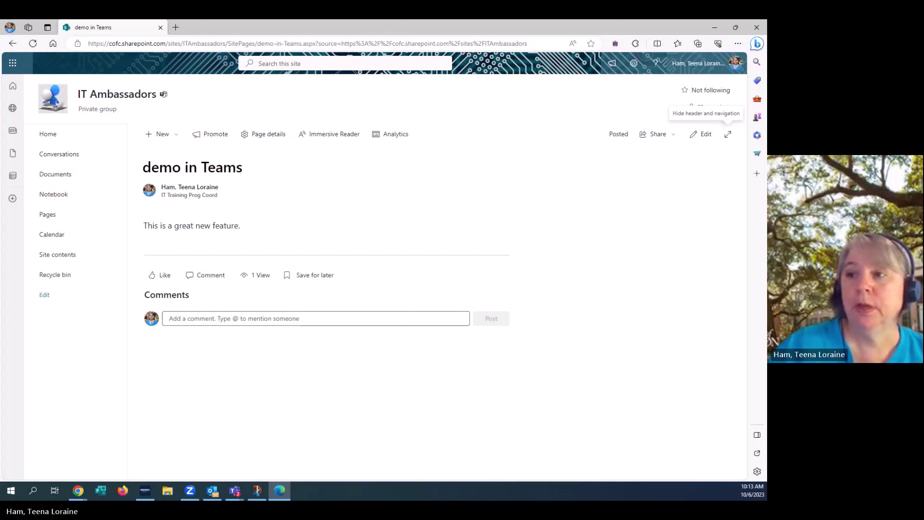
Switch to Outlook, open the received Demo email in its own window and view the newsletter through to its end
key("alt+Tab")
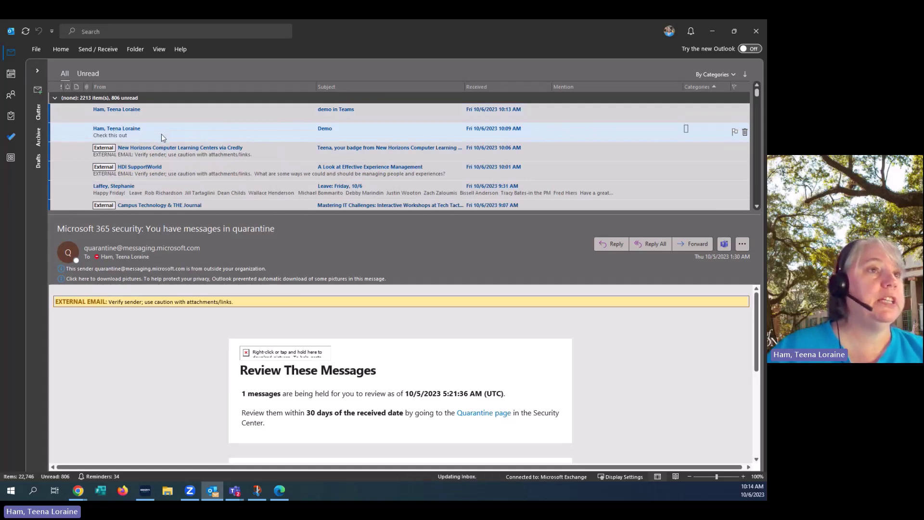
double_click(146, 131)
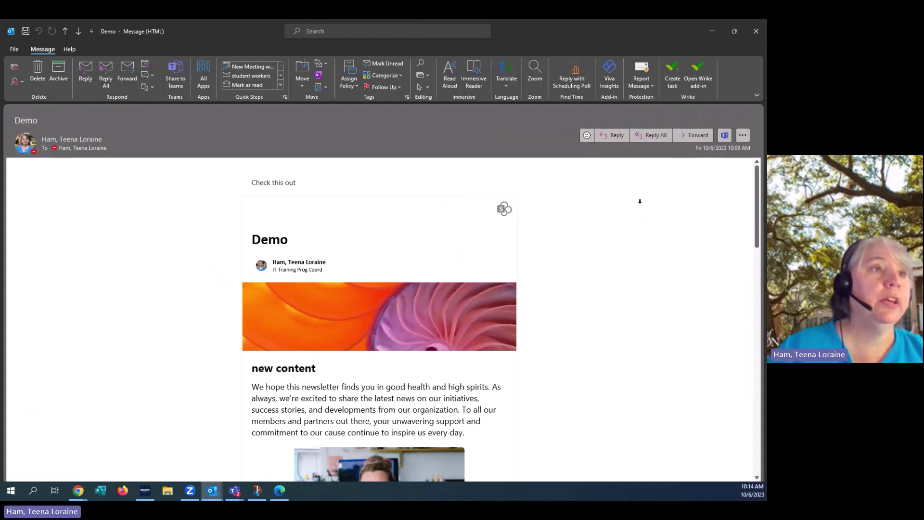
mouse_move(758, 202)
left_mouse_down()
mouse_move(749, 376)
mouse_move(735, 440)
left_mouse_up()
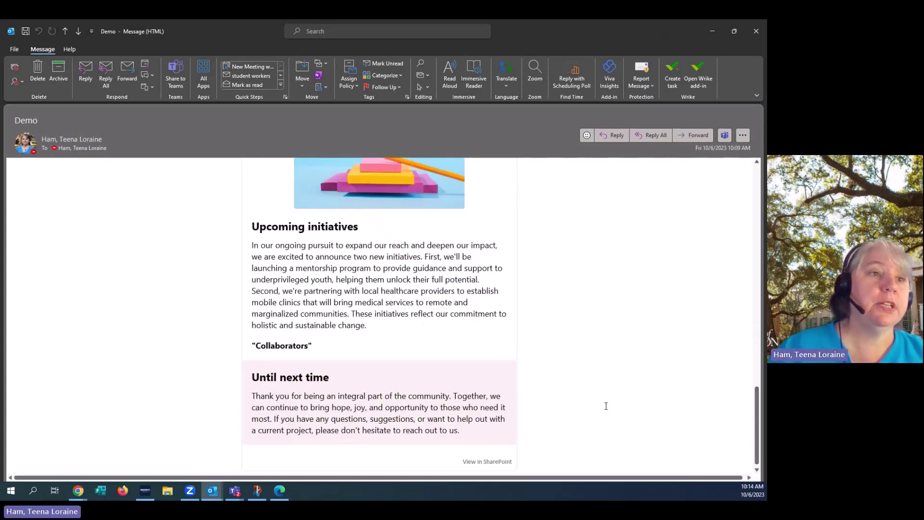
Open the Demo newsletter in SharePoint from the email, examine its page analytics and close them
left_click(489, 463)
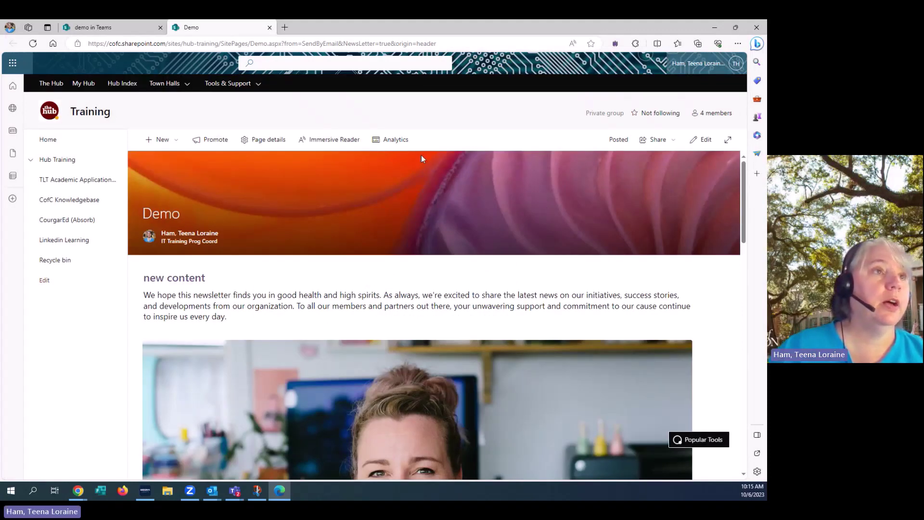
left_click(390, 141)
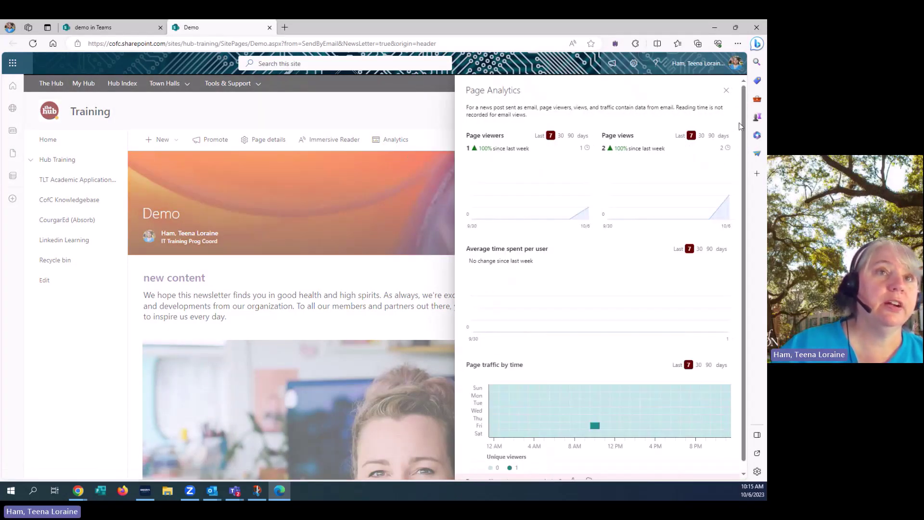
scroll(742, 135, "down", 1)
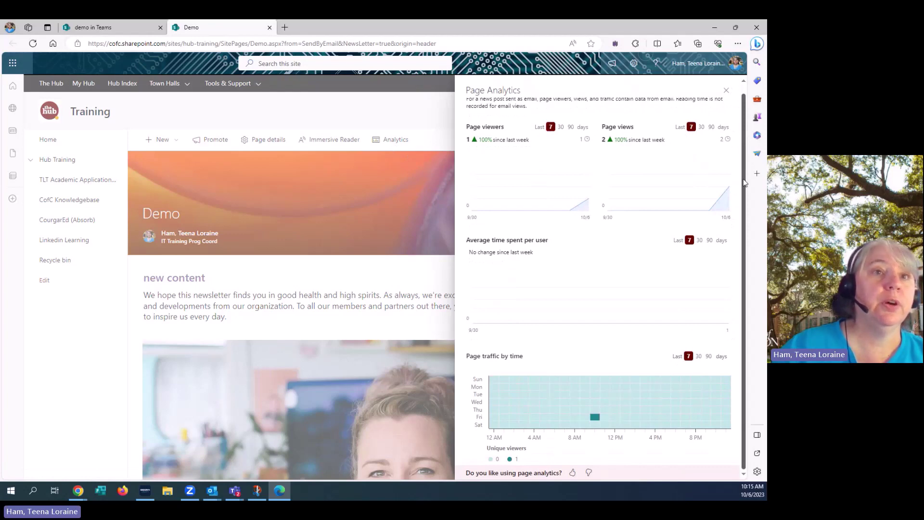
mouse_move(727, 214)
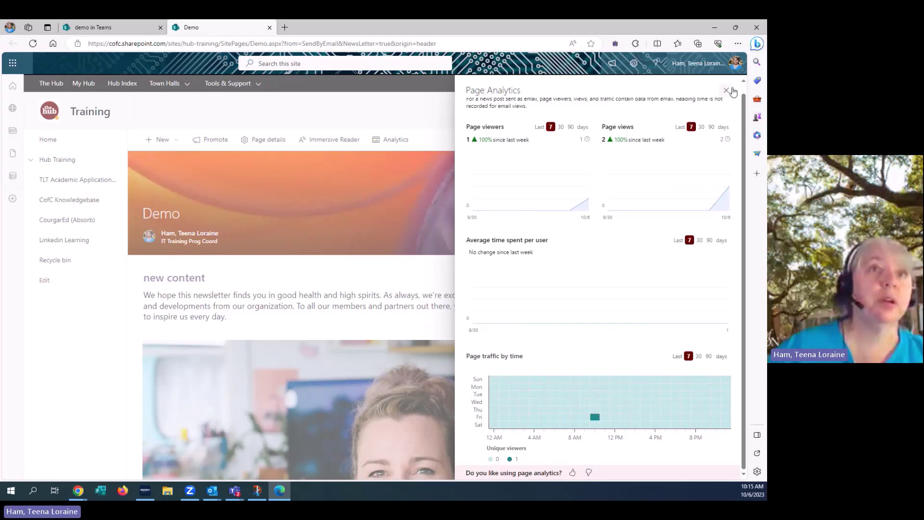
left_click(726, 91)
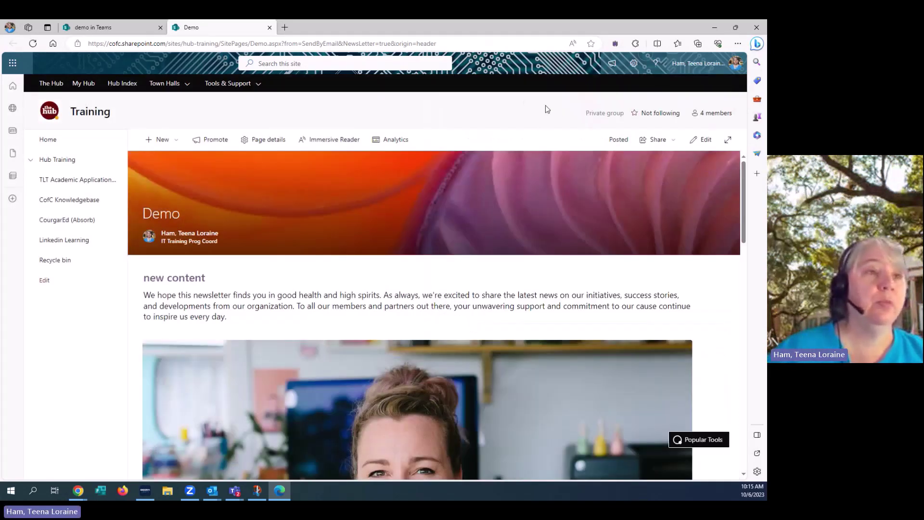
Close the two SharePoint pages in the browser and the Demo message window
left_click(269, 27)
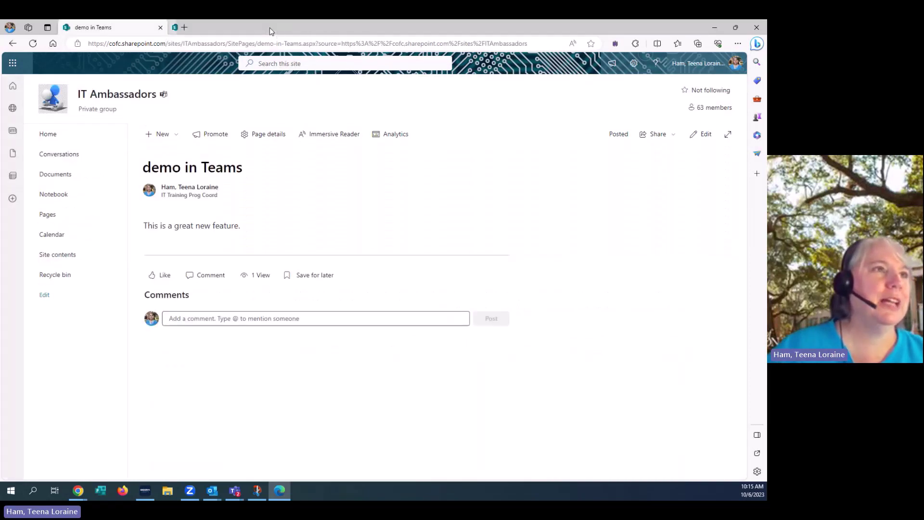
left_click(160, 28)
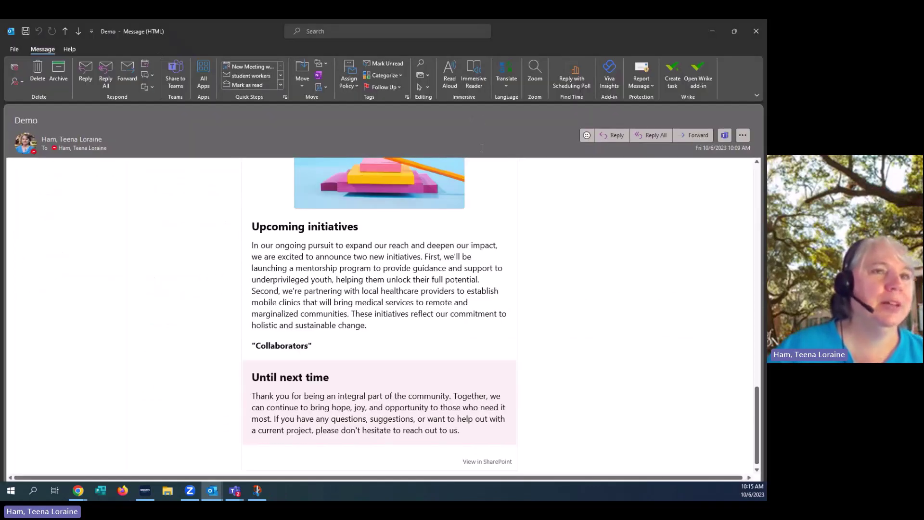
key("Escape")
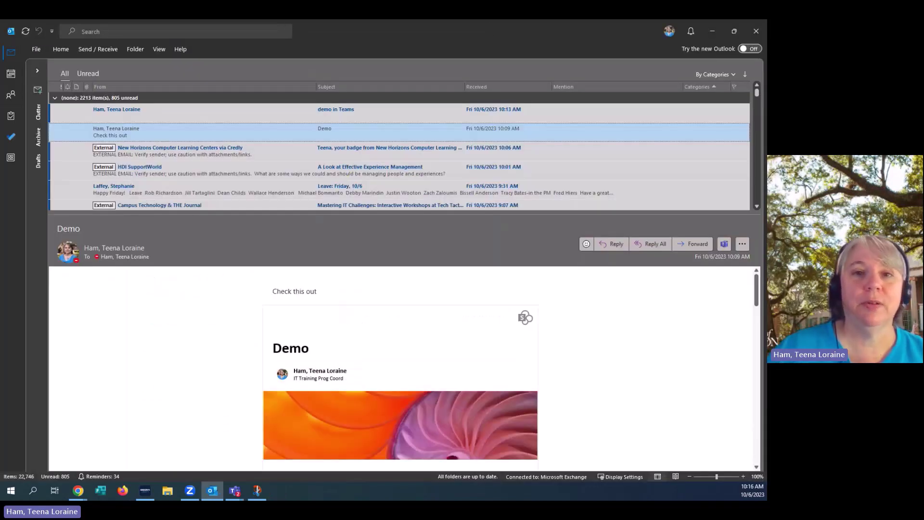